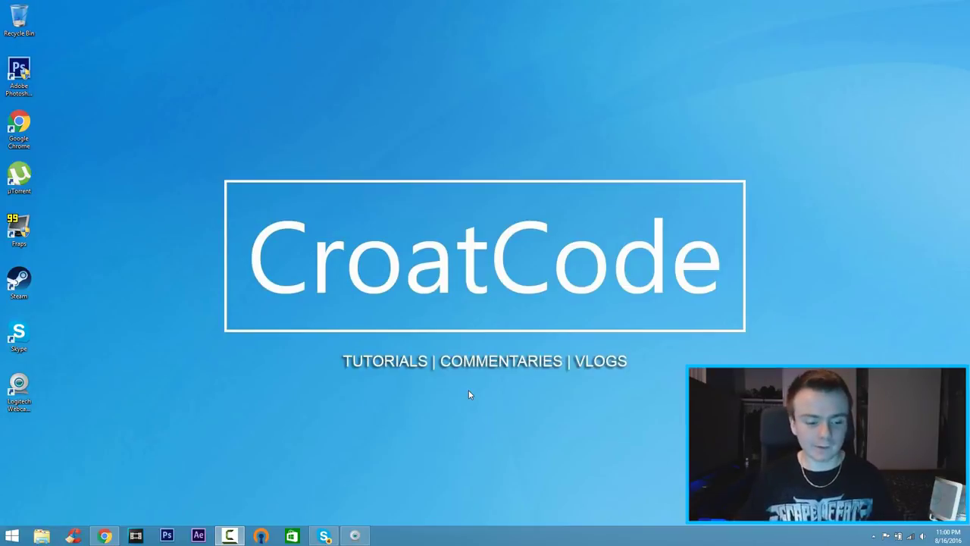
- Restore the Chrome window showing the Panzoid Clipmaker editor with its empty 3D scene
{"action": "left_click", "coordinate": [104, 536]}
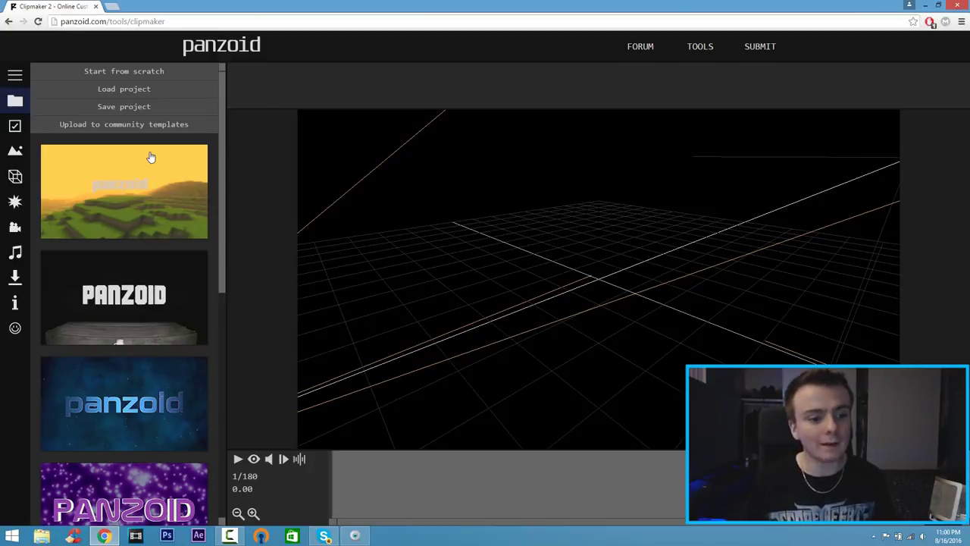
- Go from the template list to the Community Templates page, confirming you want to leave the editor
{"action": "scroll", "coordinate": [151, 157], "scroll_direction": "down", "scroll_amount": 2}
{"action": "scroll", "coordinate": [151, 217], "scroll_direction": "down", "scroll_amount": 3}
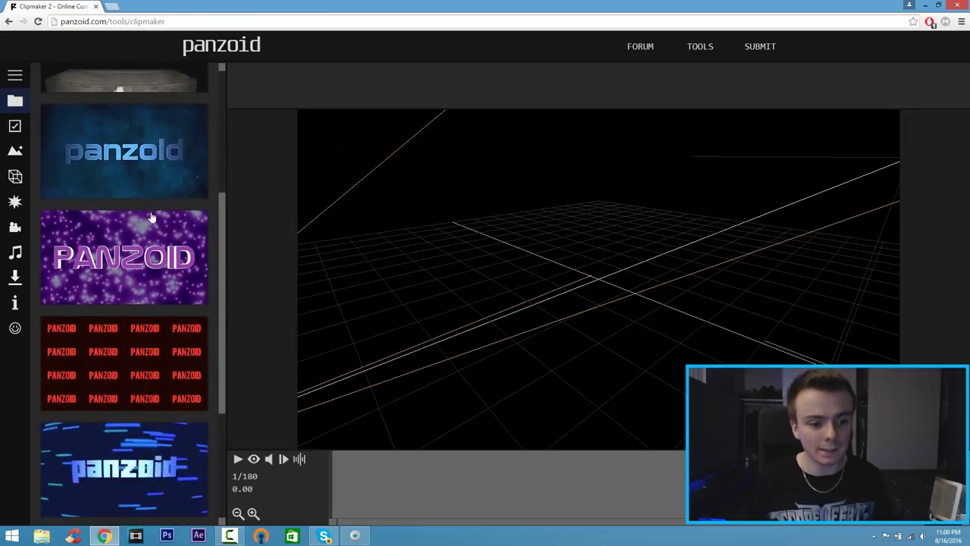
{"action": "scroll", "coordinate": [151, 217], "scroll_direction": "down", "scroll_amount": 3}
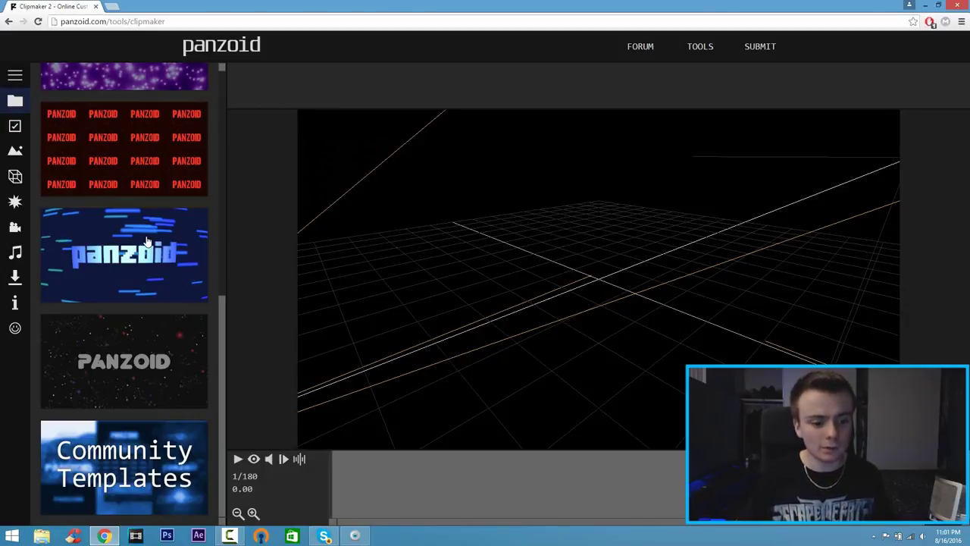
{"action": "left_click", "coordinate": [124, 485]}
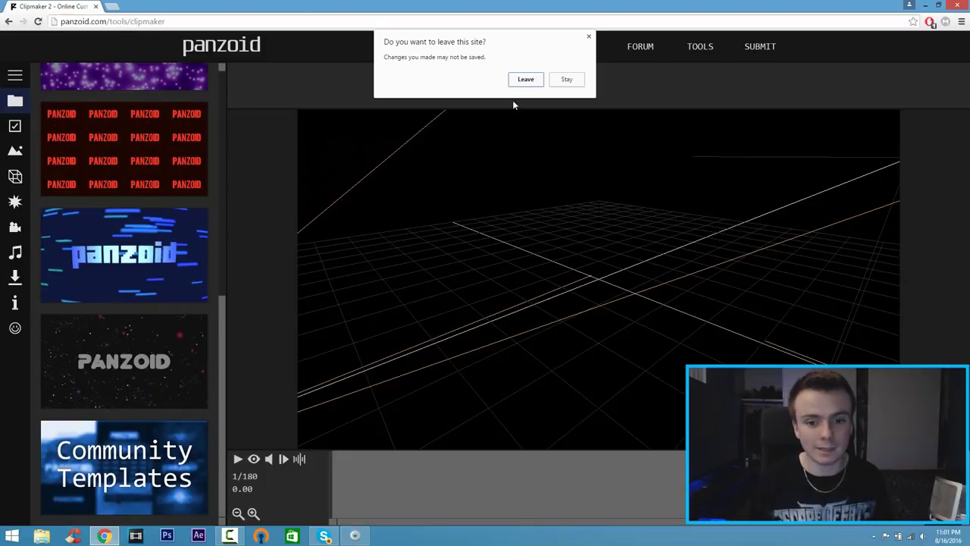
{"action": "left_click", "coordinate": [525, 80]}
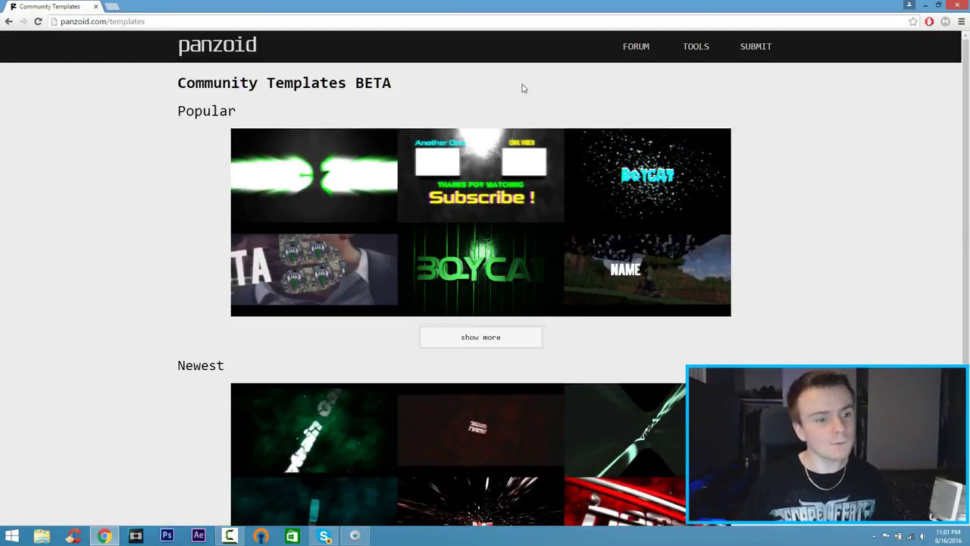
- Browse to page 2 of the popular templates and open the blue NAME intro template
{"action": "left_click", "coordinate": [481, 341]}
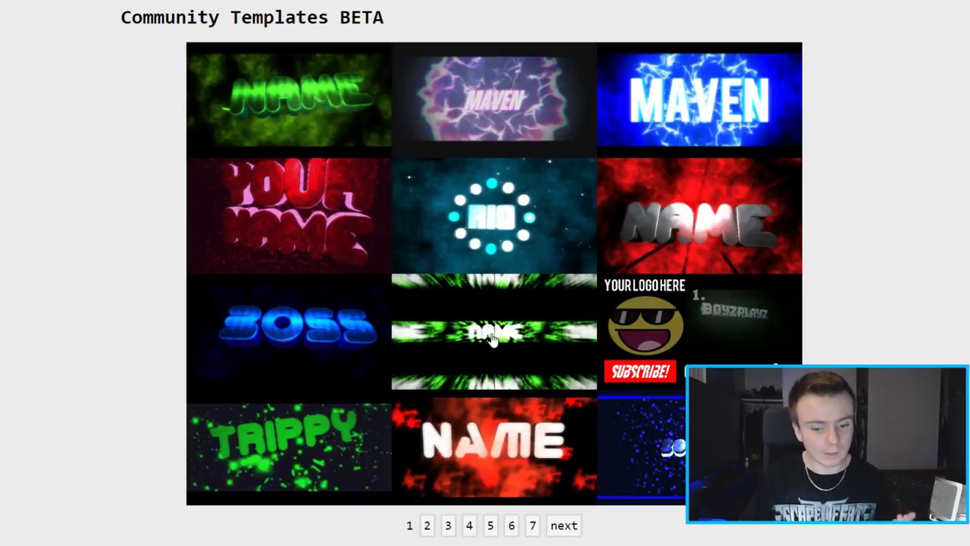
{"action": "left_click", "coordinate": [427, 528]}
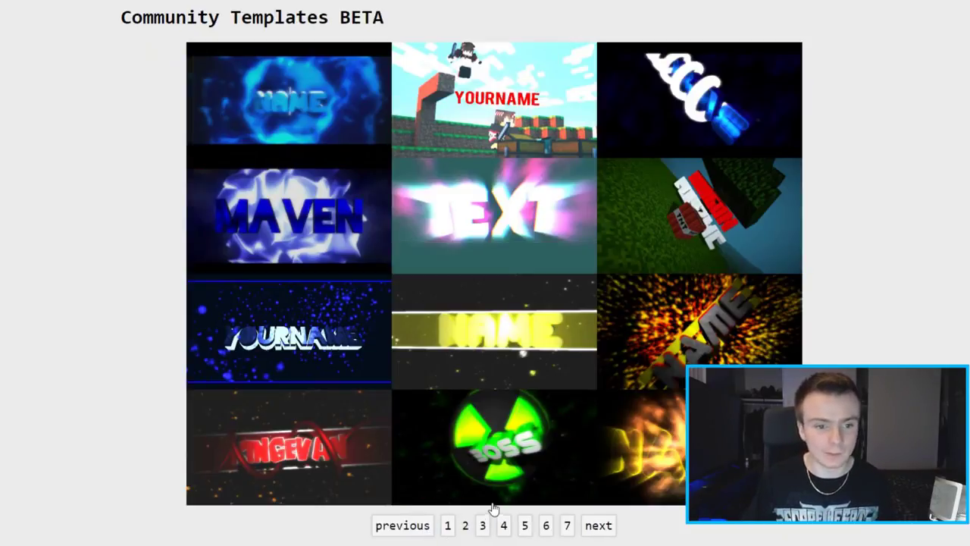
{"action": "left_click", "coordinate": [298, 113]}
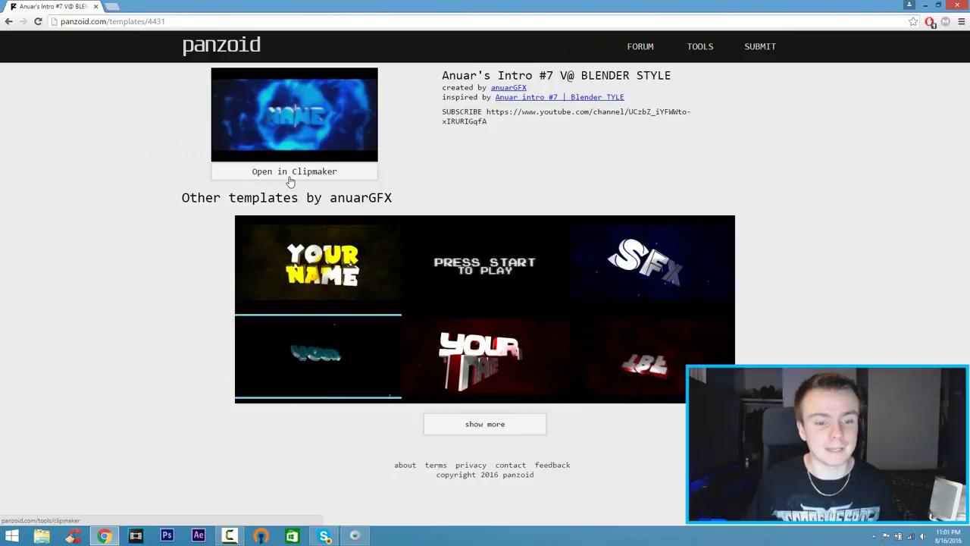
- Load the blue NAME template into Clipmaker and preview its rendered playback once
{"action": "left_click", "coordinate": [289, 179]}
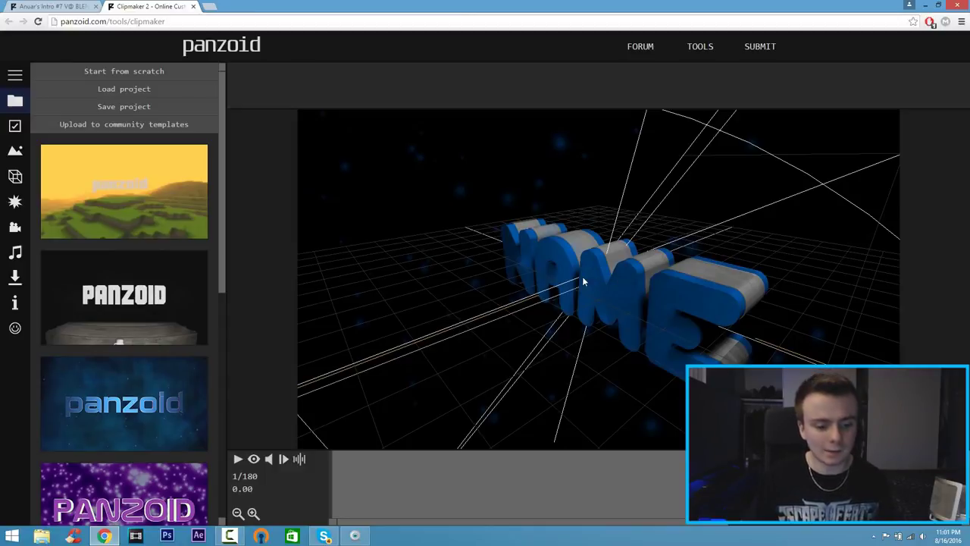
{"action": "left_click", "coordinate": [254, 460]}
{"action": "left_click", "coordinate": [238, 460]}
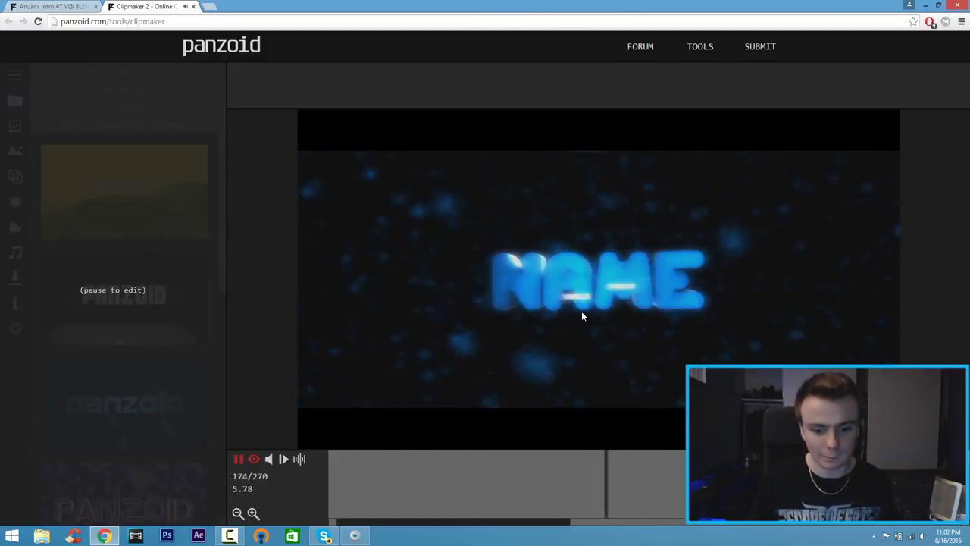
{"action": "left_click", "coordinate": [238, 458]}
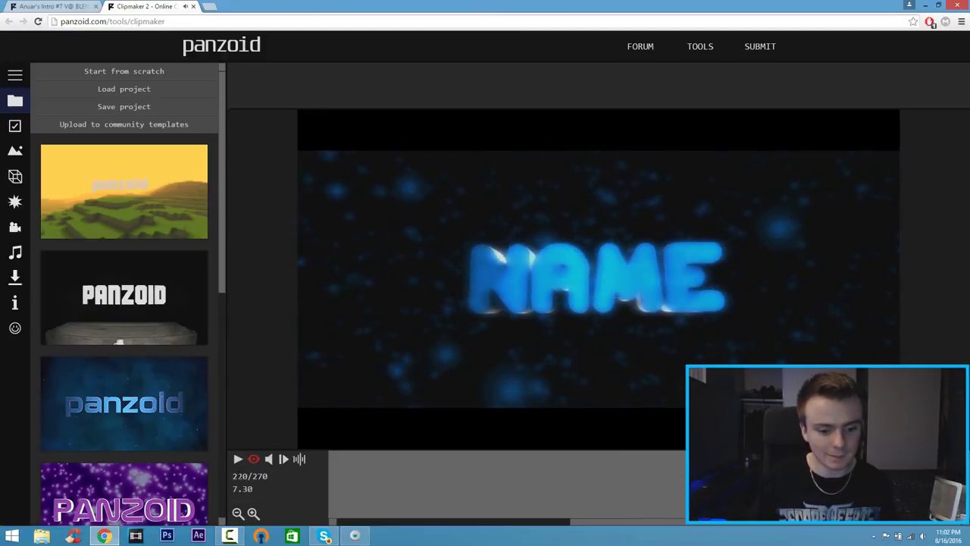
{"action": "left_click", "coordinate": [255, 460]}
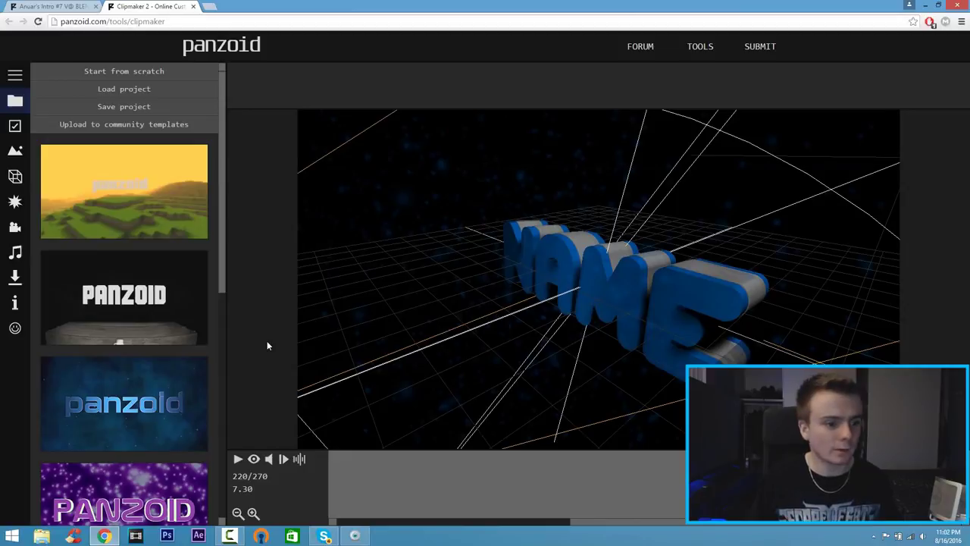
- Set the video to 1920x1080 (1080p), 30 fps and 9.0 seconds, then list the scene objects
{"action": "left_click", "coordinate": [15, 129]}
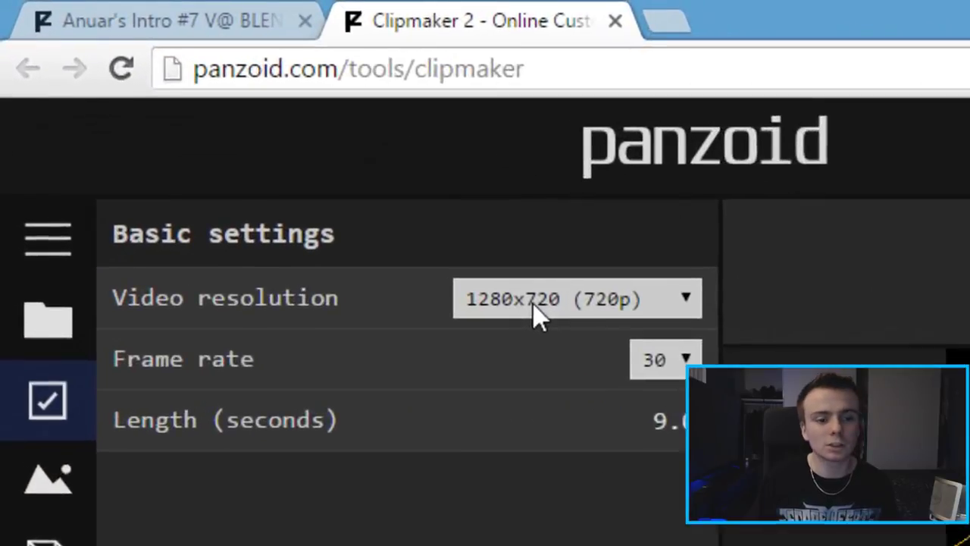
{"action": "left_click", "coordinate": [550, 311]}
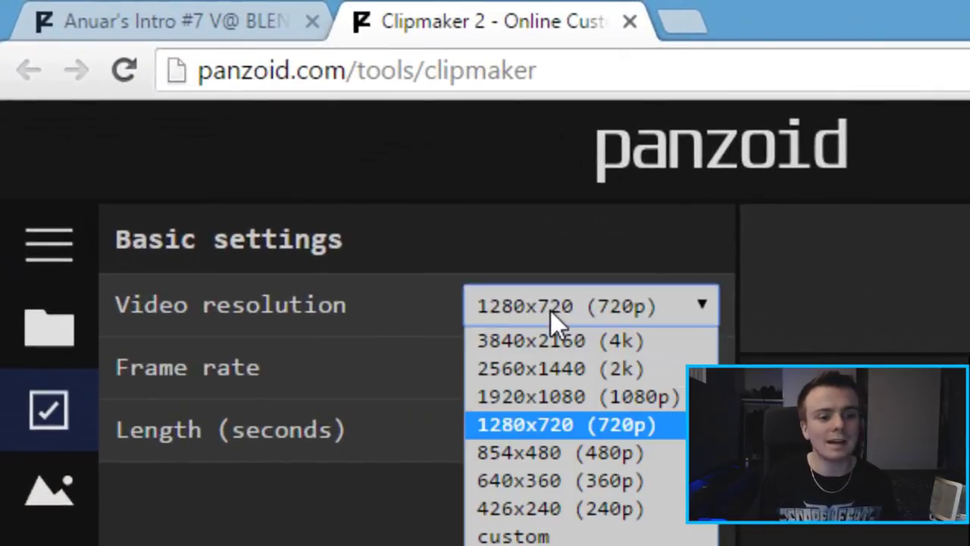
{"action": "left_click", "coordinate": [581, 396]}
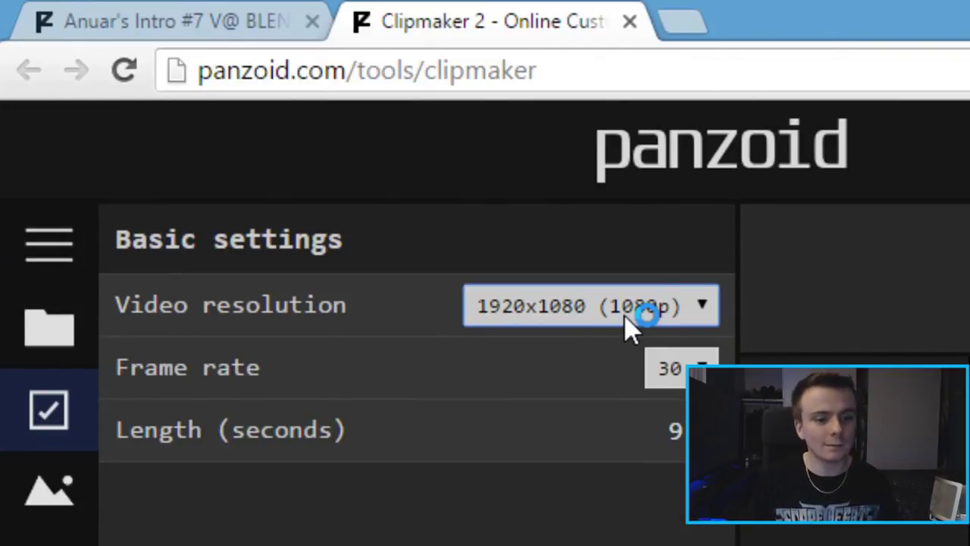
{"action": "left_click", "coordinate": [678, 369]}
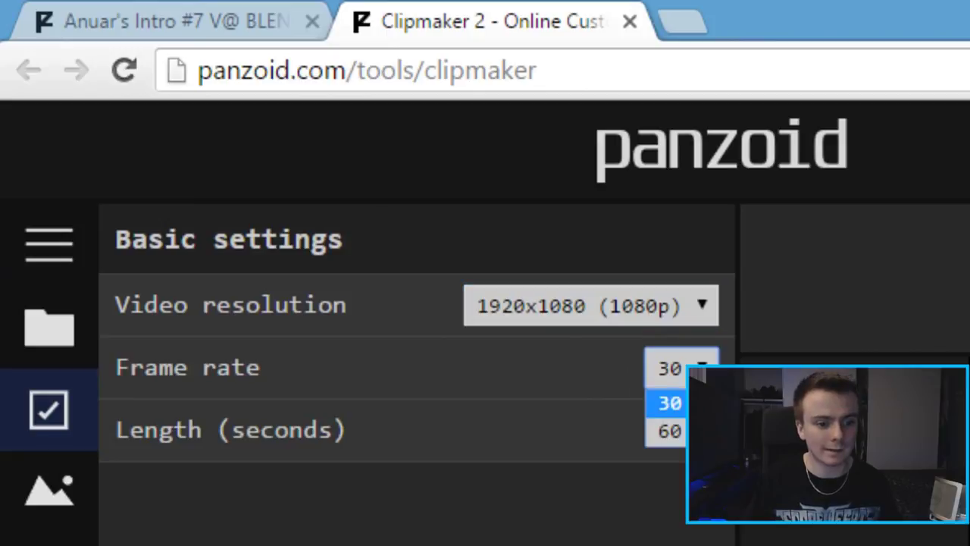
{"action": "left_click", "coordinate": [671, 410]}
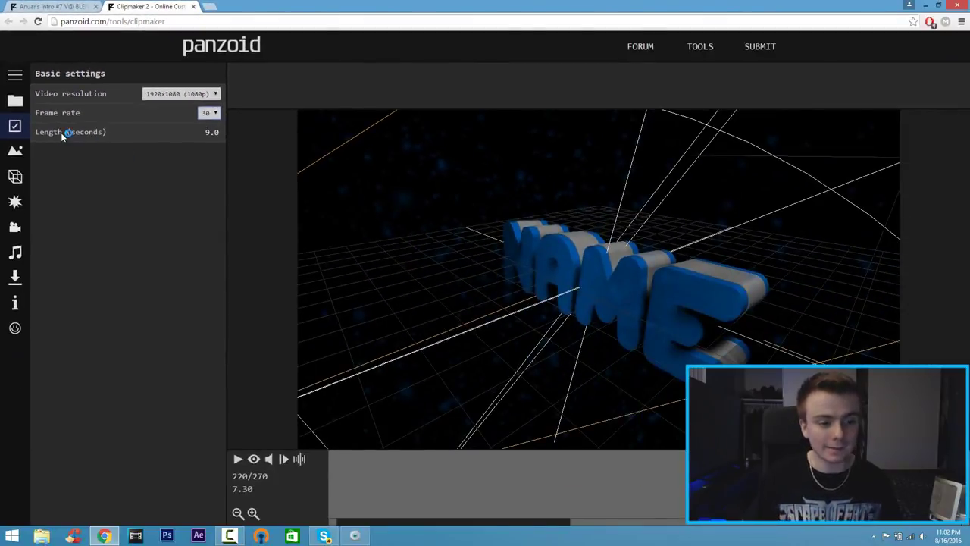
{"action": "left_click", "coordinate": [211, 134]}
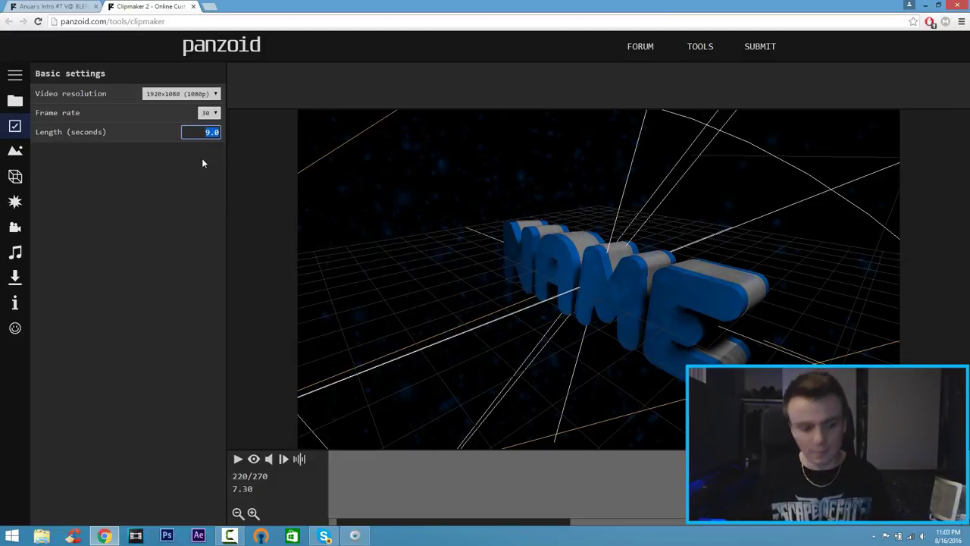
{"action": "key", "text": "Return"}
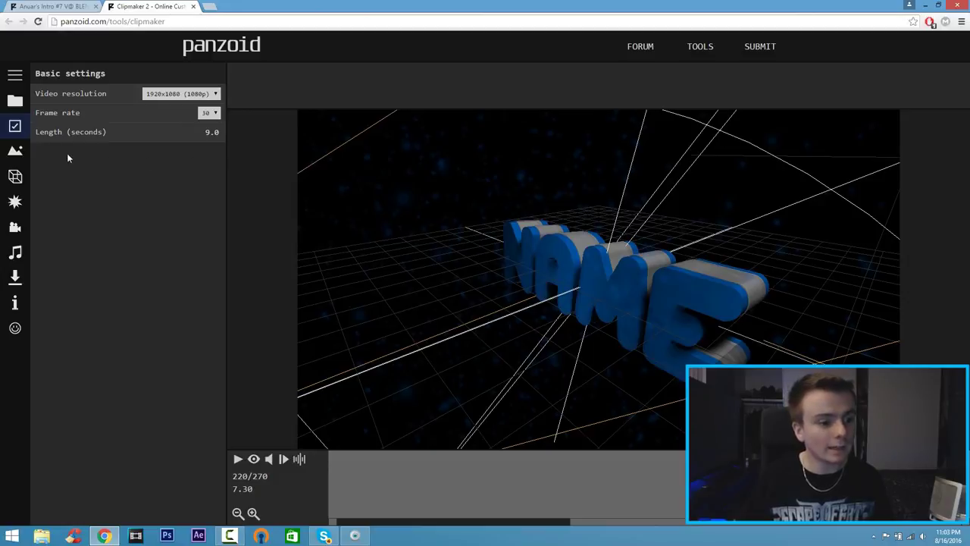
{"action": "left_click", "coordinate": [18, 180]}
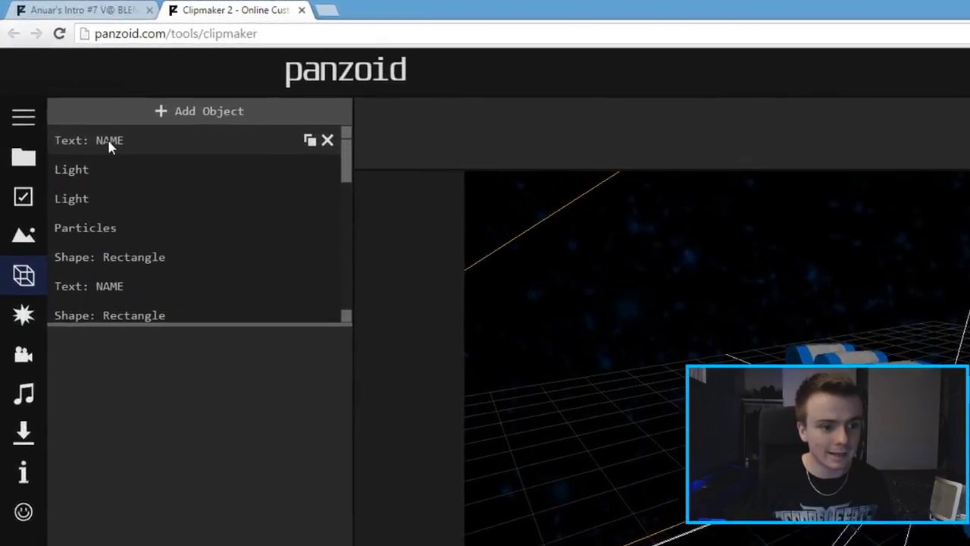
- Replace the first 3D text layer's NAME with CROATCODE and show the rendered camera view
{"action": "left_click", "coordinate": [70, 91]}
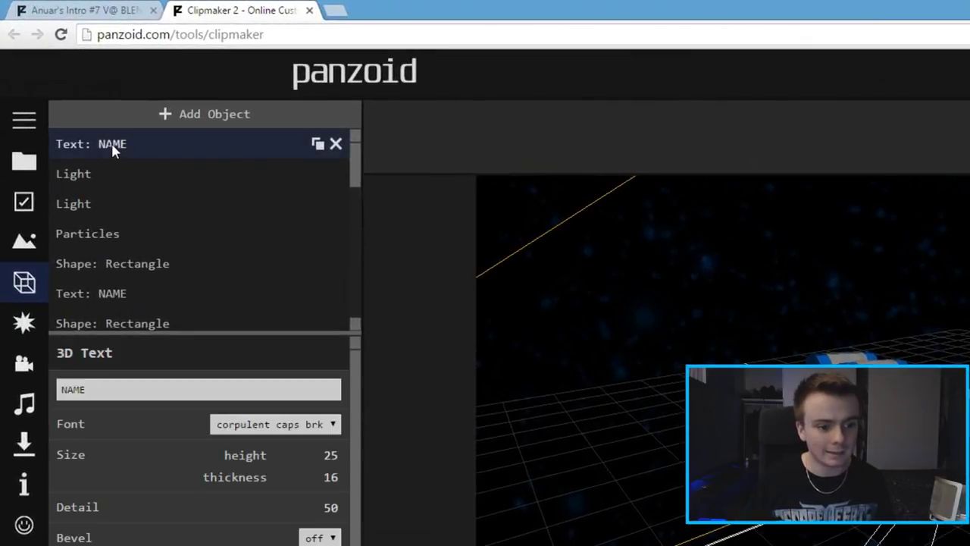
{"action": "left_click_drag", "start_coordinate": [92, 388], "coordinate": [63, 391]}
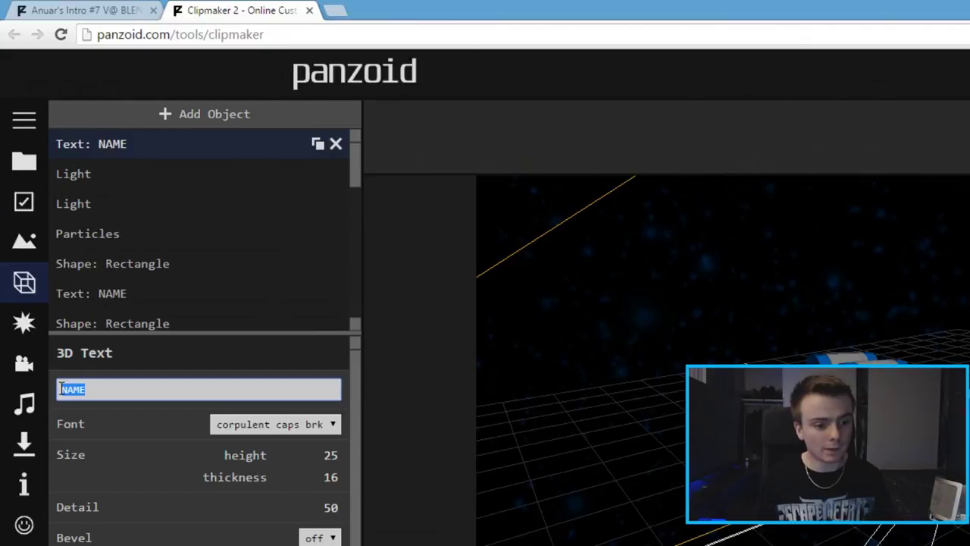
{"action": "type", "text": "CROATCODE"}
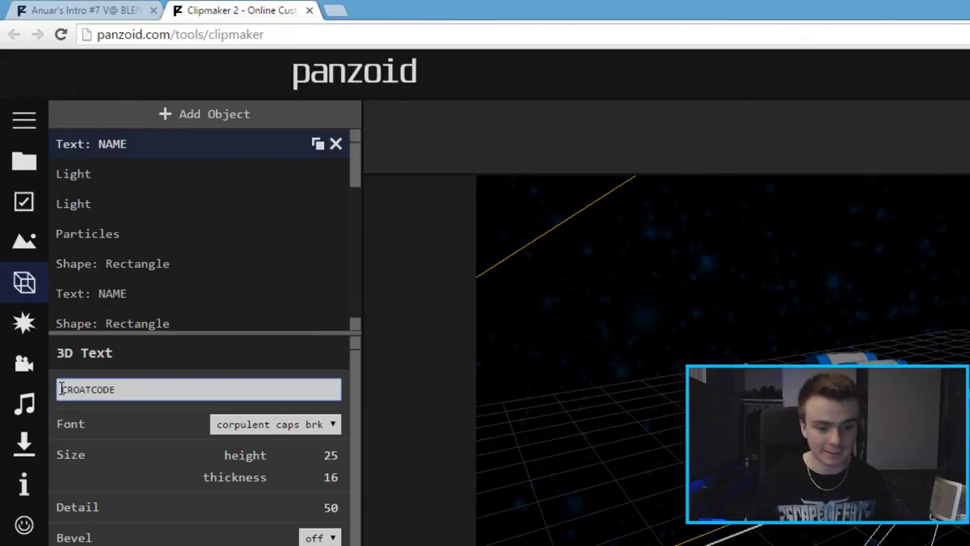
{"action": "key", "text": "Return"}
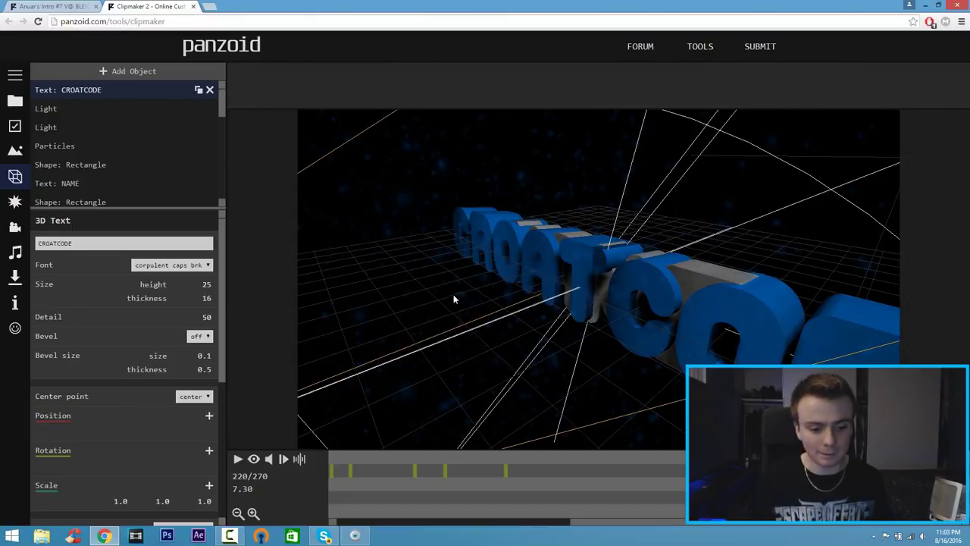
{"action": "left_click", "coordinate": [253, 460]}
- Play the intro preview and pause it at frame 184 of 270
{"action": "left_click", "coordinate": [238, 460]}
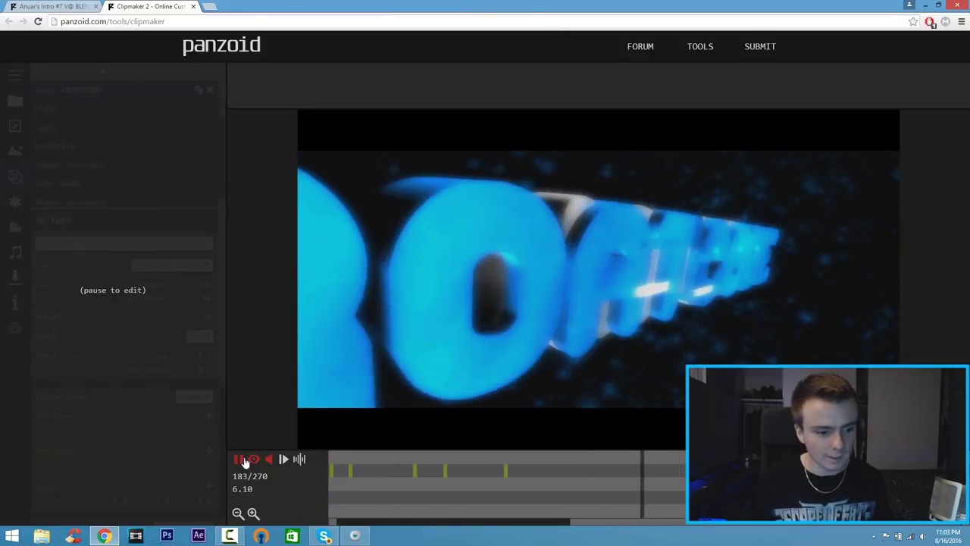
{"action": "left_click", "coordinate": [238, 459]}
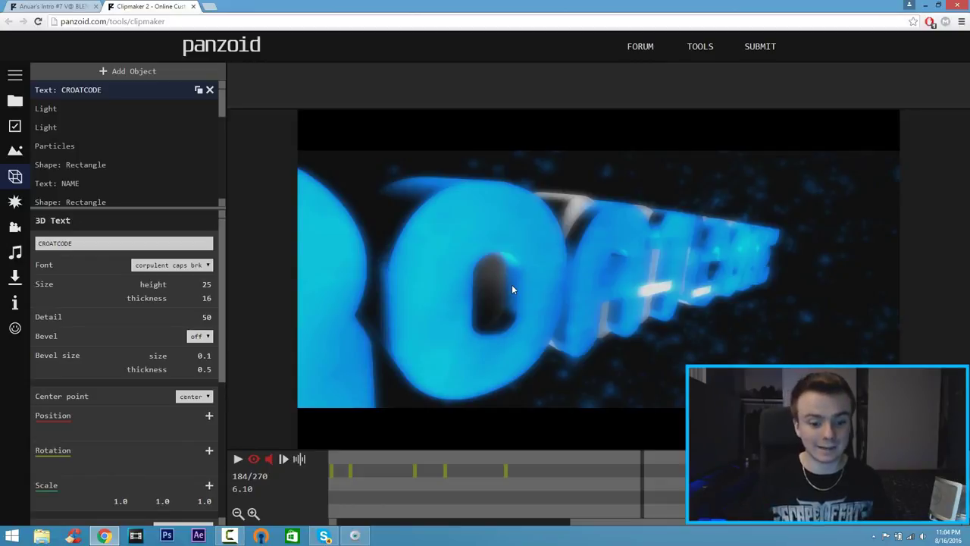
- Apply the mp-bg image from Pictures as the texture of the CROATCODE letters
{"action": "left_click", "coordinate": [254, 459]}
{"action": "scroll", "coordinate": [651, 273], "scroll_direction": "up", "scroll_amount": 3}
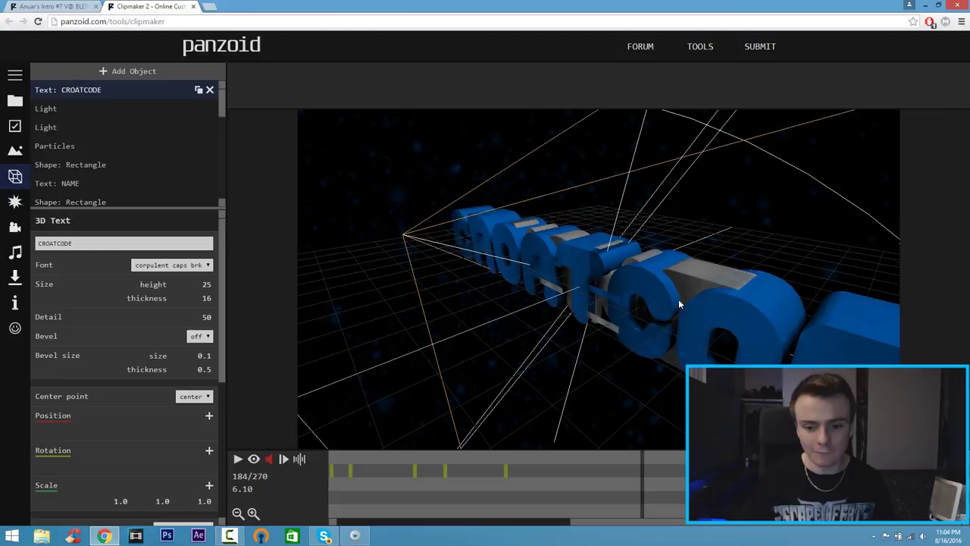
{"action": "scroll", "coordinate": [673, 298], "scroll_direction": "up", "scroll_amount": 5}
{"action": "scroll", "coordinate": [655, 254], "scroll_direction": "up", "scroll_amount": 2}
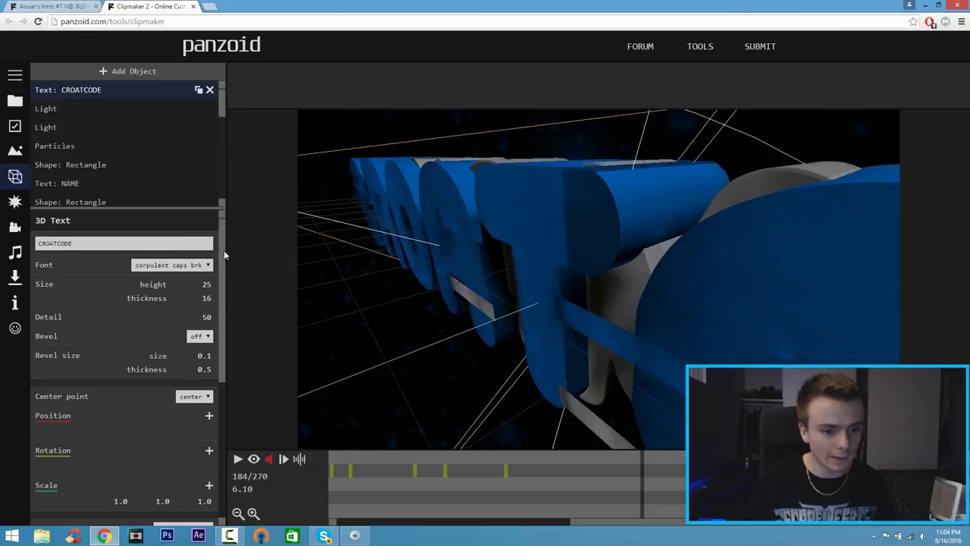
{"action": "scroll", "coordinate": [222, 265], "scroll_direction": "down", "scroll_amount": 2}
{"action": "scroll", "coordinate": [177, 274], "scroll_direction": "down", "scroll_amount": 5}
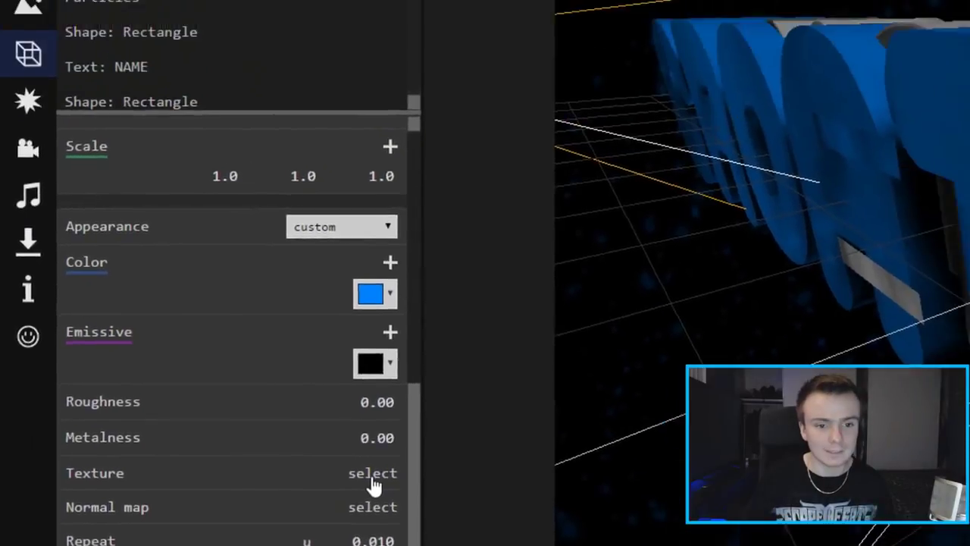
{"action": "left_click", "coordinate": [428, 350]}
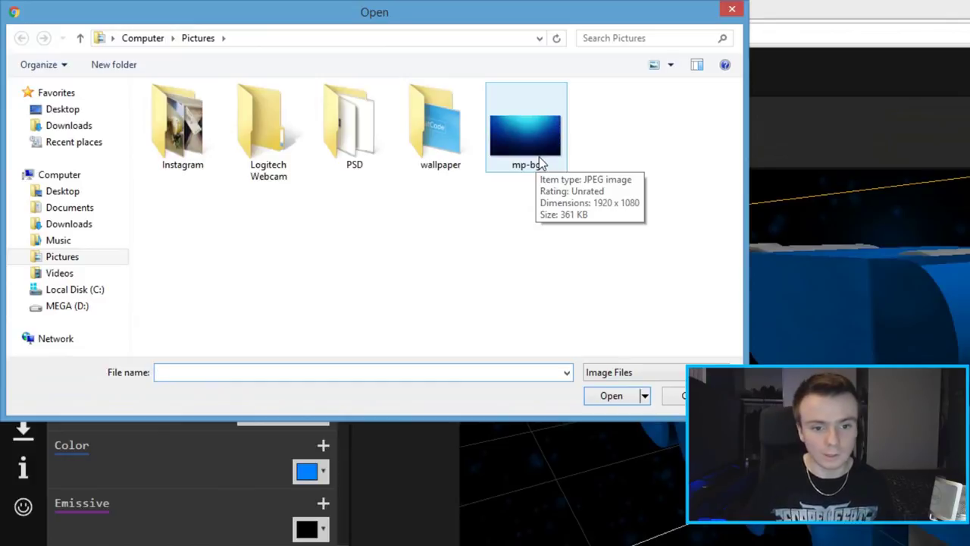
{"action": "left_click", "coordinate": [528, 144]}
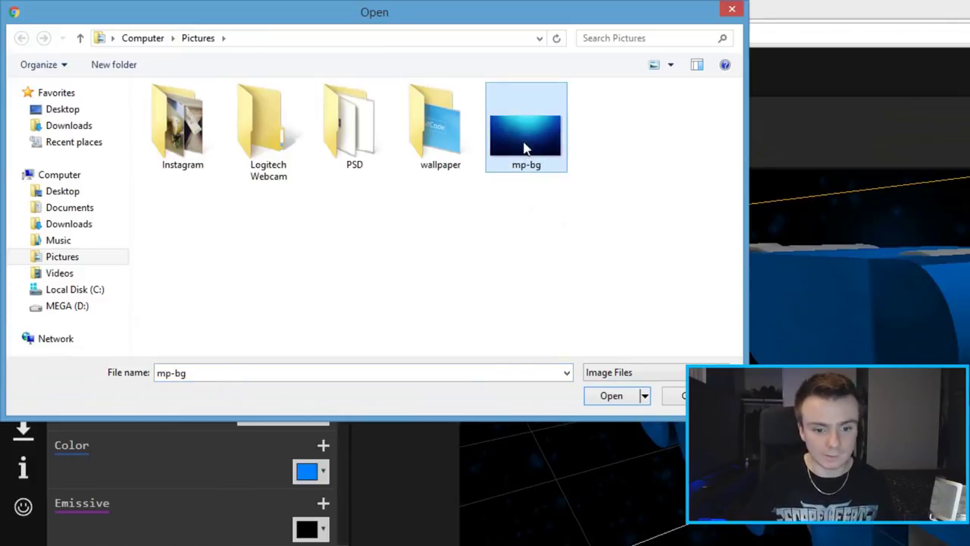
{"action": "left_click", "coordinate": [607, 395]}
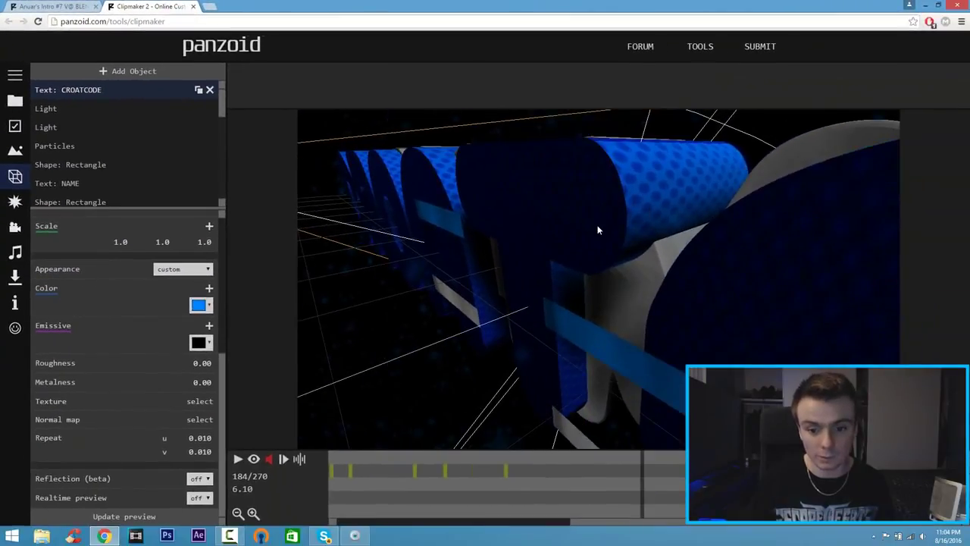
{"action": "scroll", "coordinate": [599, 238], "scroll_direction": "down", "scroll_amount": 10}
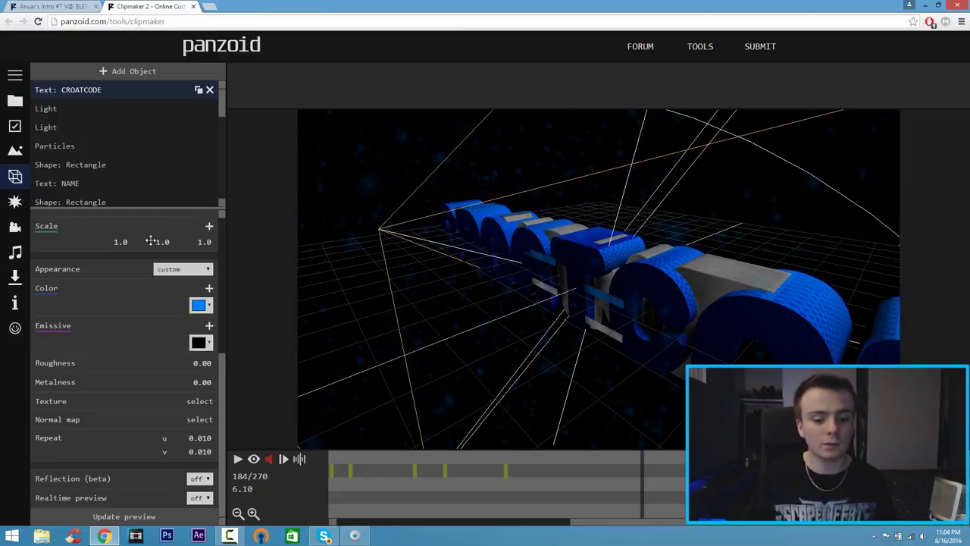
- Open the audio track settings and browse the Music folder, cancelling without adding audio
{"action": "left_click", "coordinate": [28, 255]}
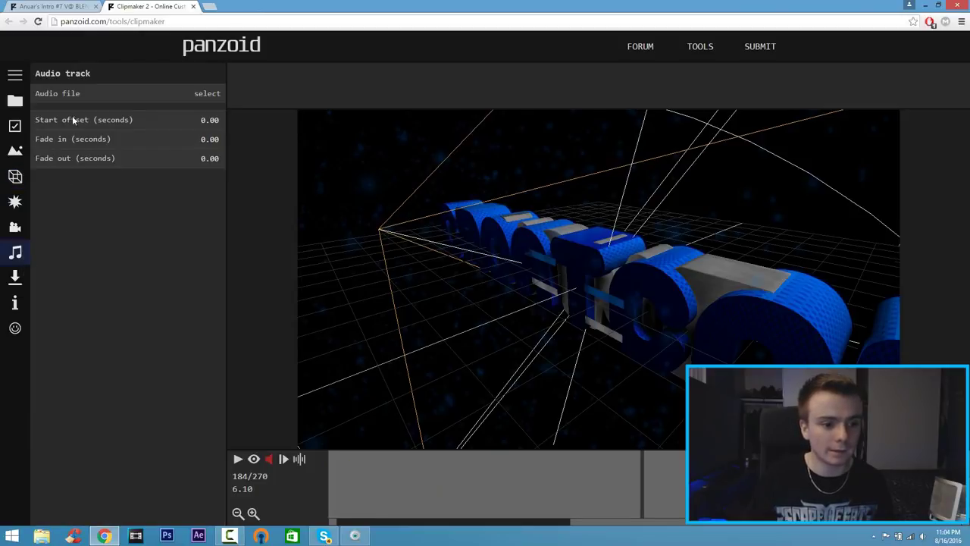
{"action": "left_click", "coordinate": [199, 94]}
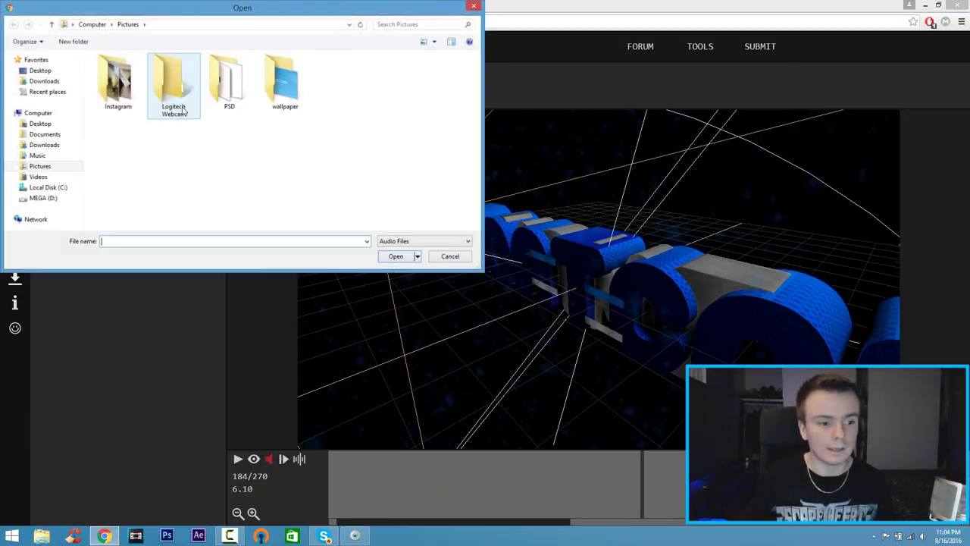
{"action": "left_click", "coordinate": [58, 158]}
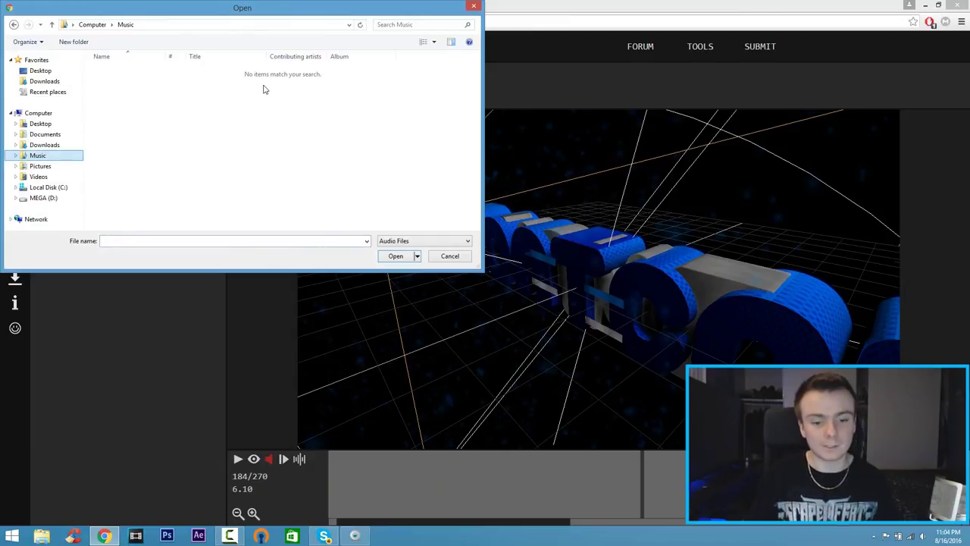
{"action": "left_click", "coordinate": [451, 257]}
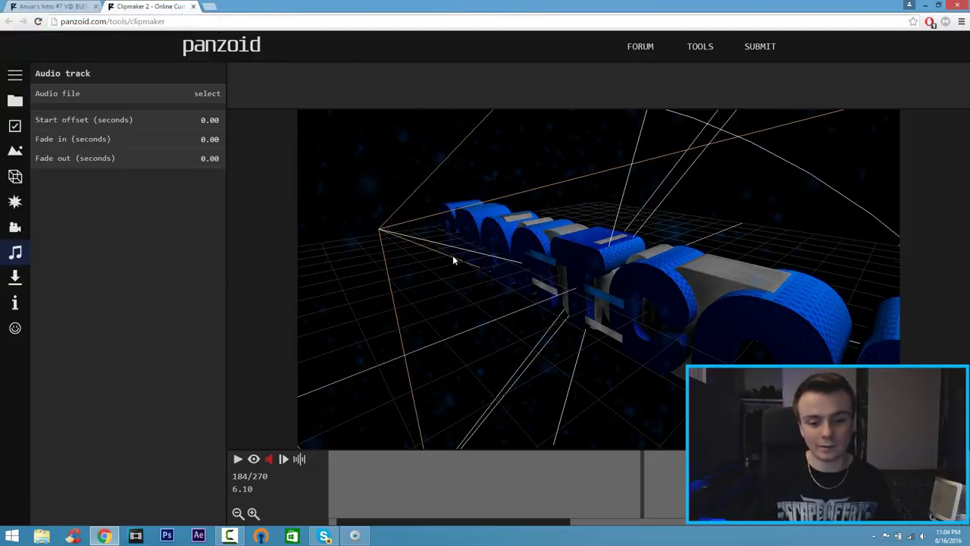
- Render the intro in best quality mode and download it as clipmaker (2).mp4
{"action": "left_click", "coordinate": [18, 285]}
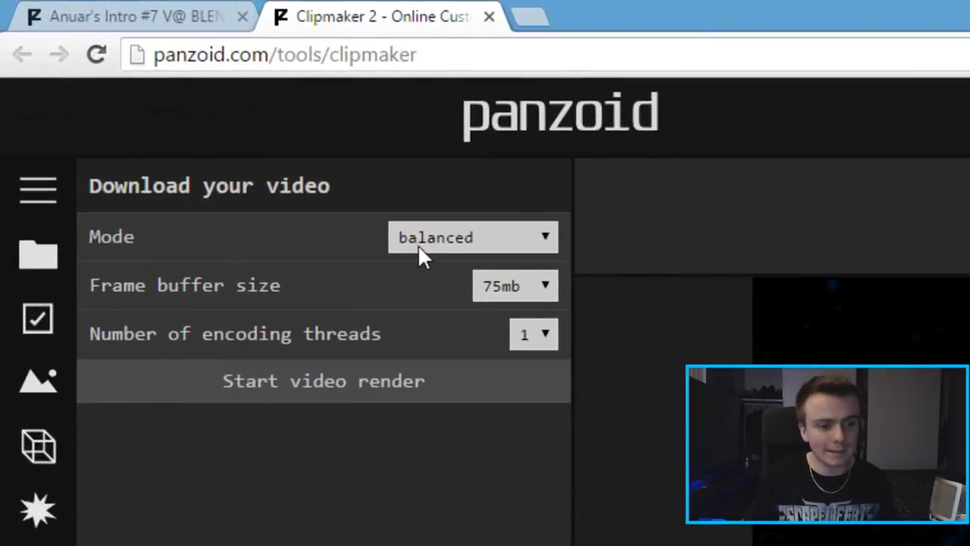
{"action": "left_click", "coordinate": [419, 244]}
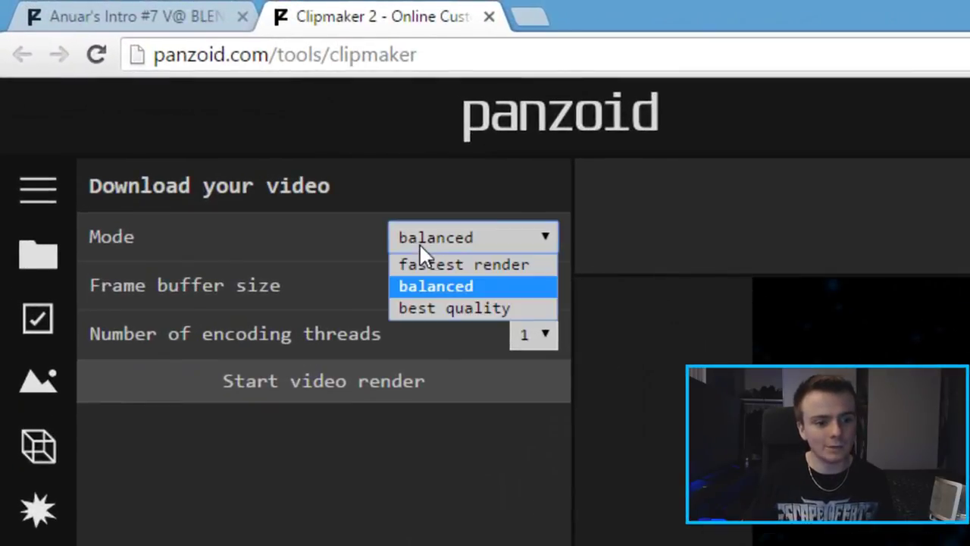
{"action": "left_click", "coordinate": [423, 307]}
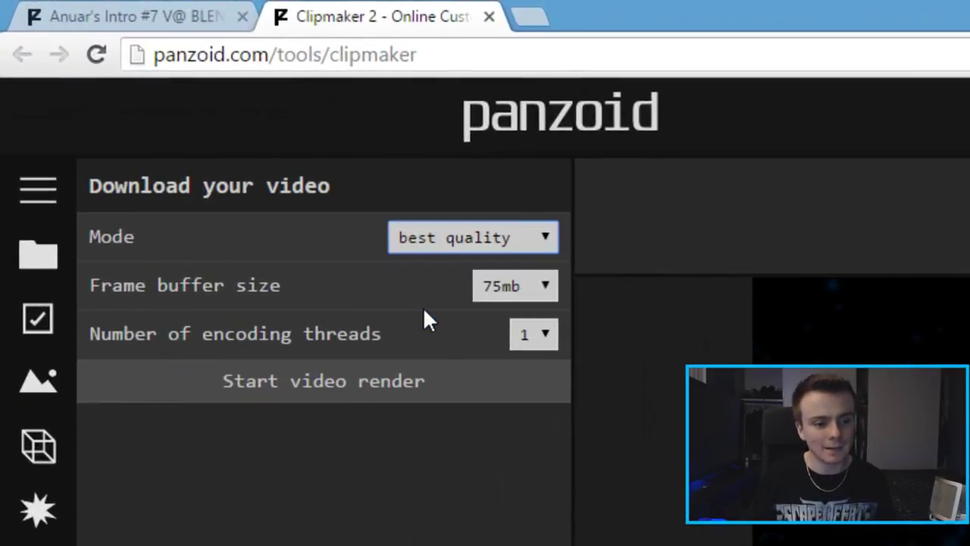
{"action": "left_click", "coordinate": [360, 390]}
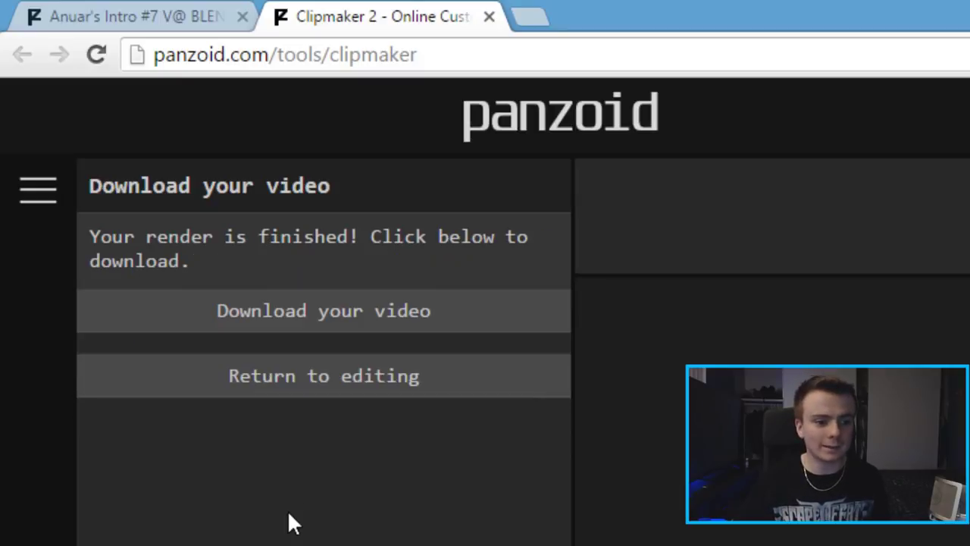
{"action": "left_click", "coordinate": [350, 320]}
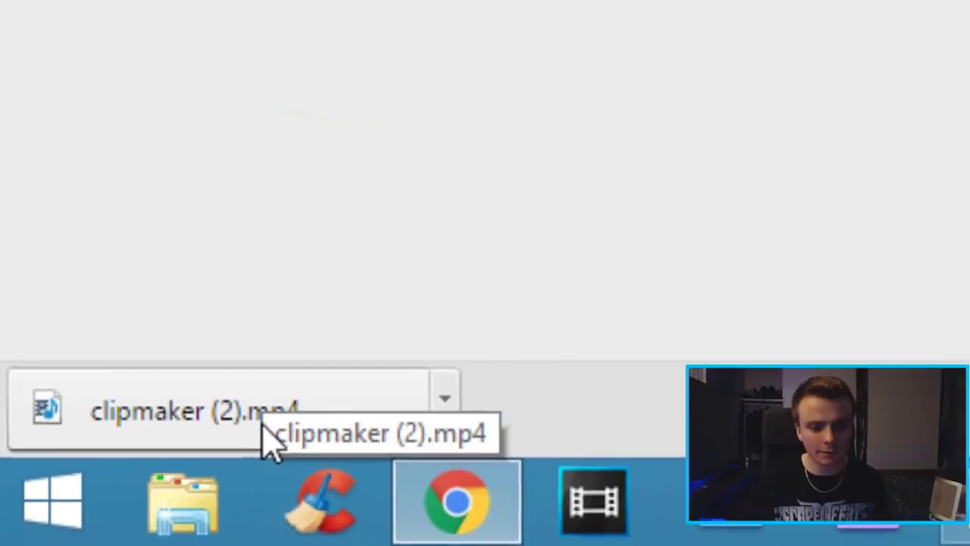
- Play the downloaded clipmaker (2).mp4 intro at reduced volume, then close Windows Media Player
{"action": "left_click", "coordinate": [401, 371]}
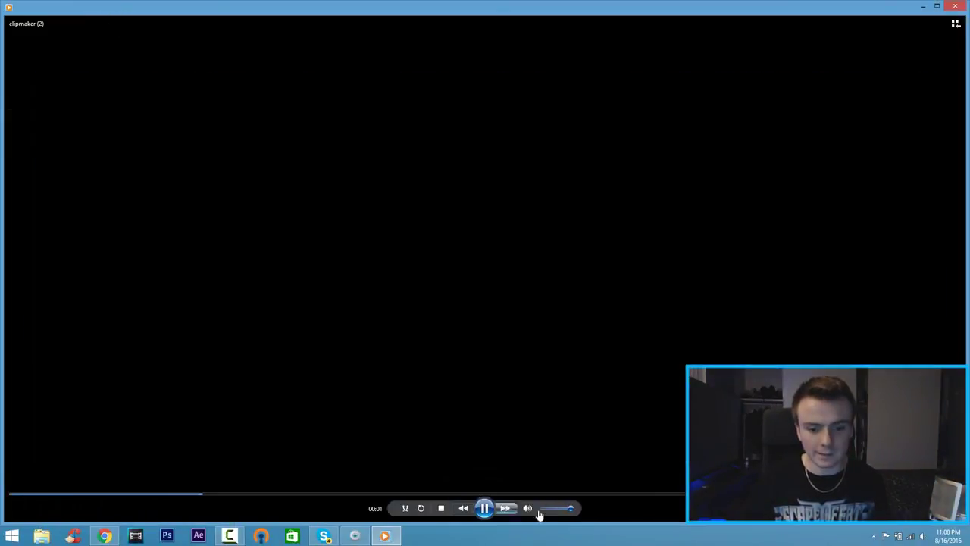
{"action": "left_click", "coordinate": [546, 509]}
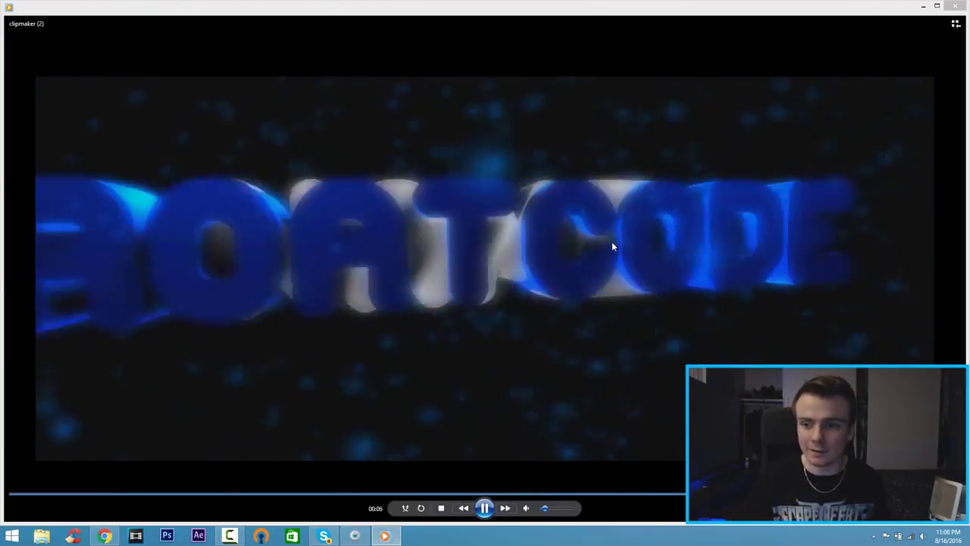
{"action": "left_click", "coordinate": [957, 6]}
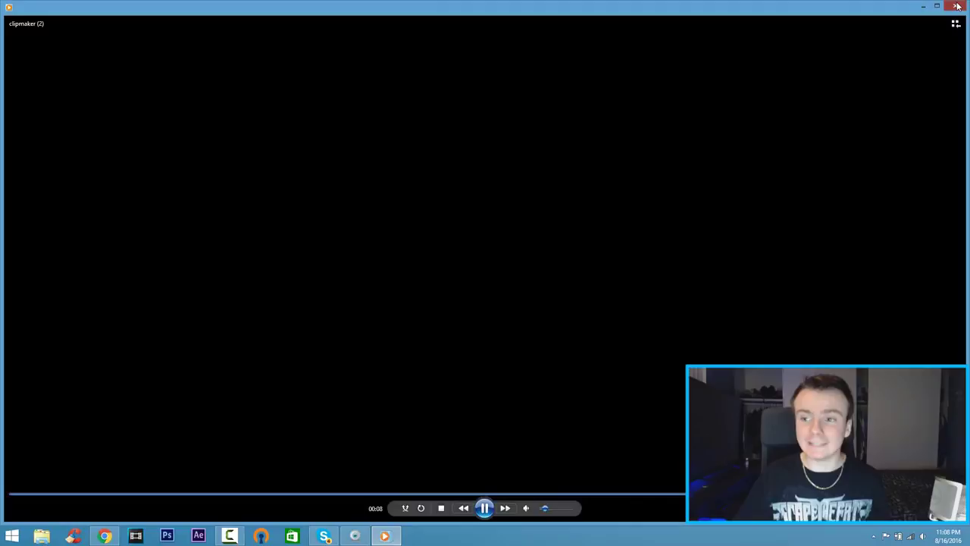
- Minimize Chrome to reveal the CroatCode desktop wallpaper and icons
{"action": "left_click", "coordinate": [925, 6]}
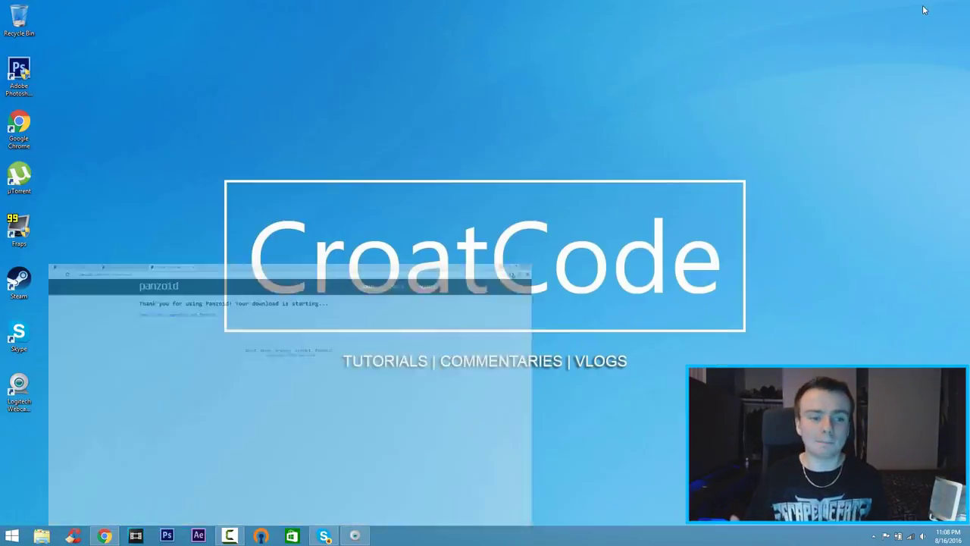